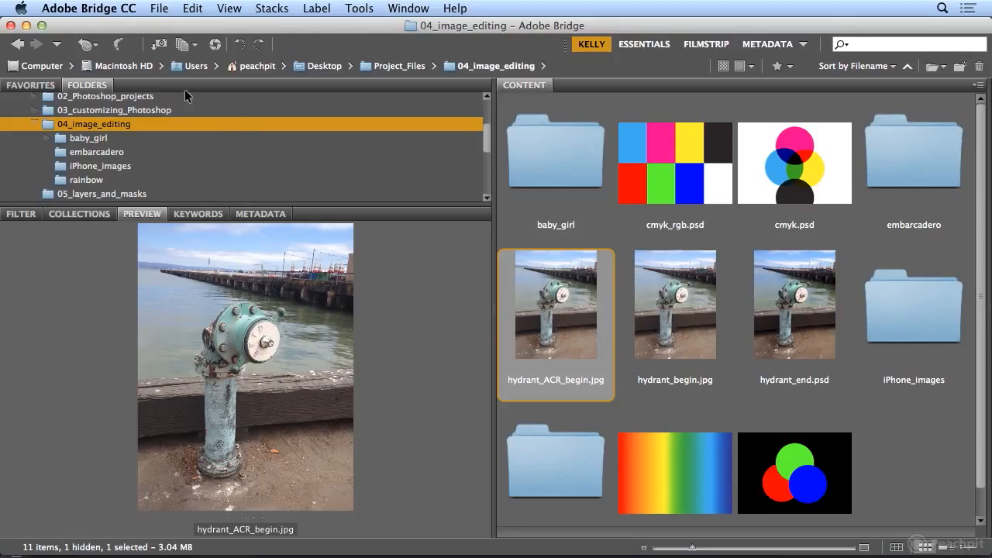
- Open hydrant_ACR_begin.jpg in Camera Raw and set its Exposure to -0.30
left_click(158, 9)
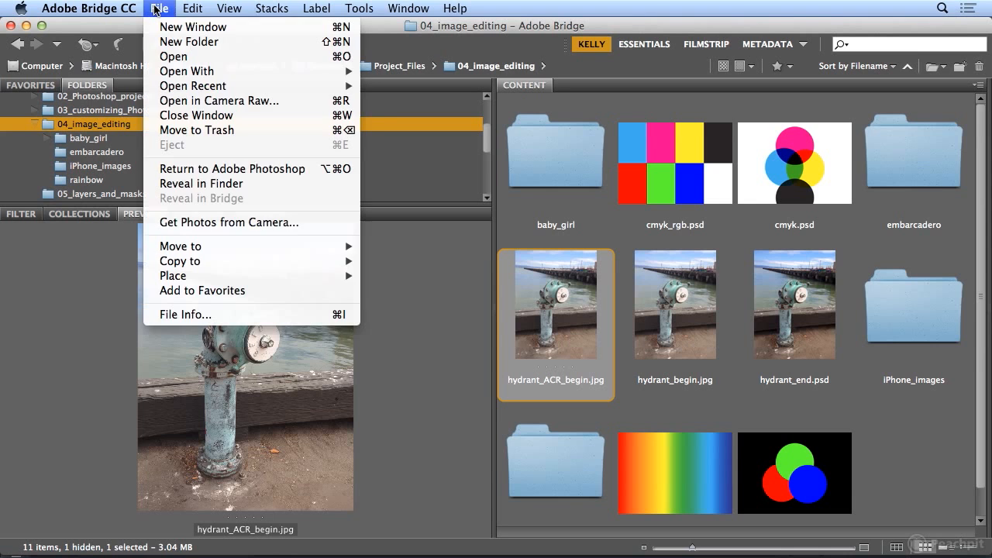
left_click(188, 101)
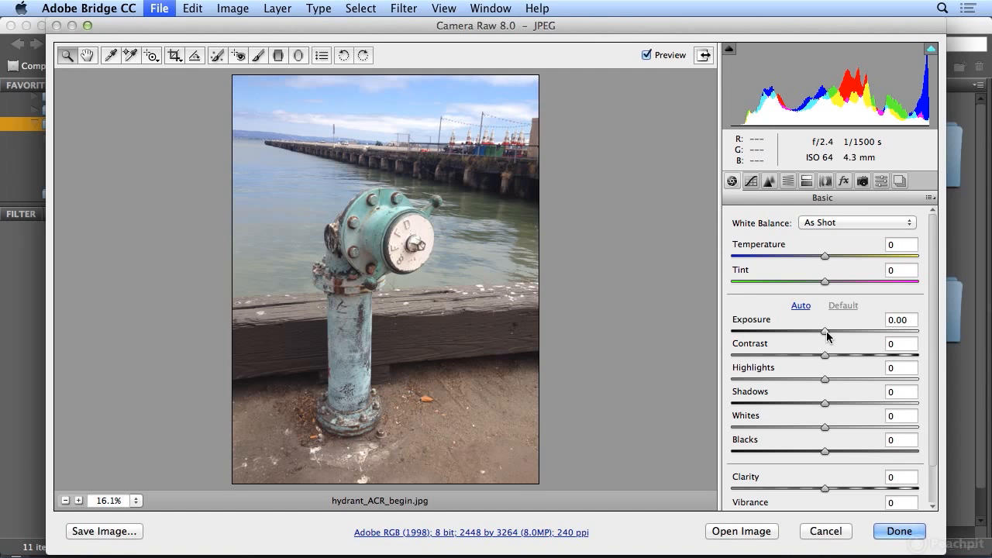
mouse_move(828, 335)
left_mouse_down()
mouse_move(855, 333)
mouse_move(802, 339)
mouse_move(835, 336)
mouse_move(823, 338)
left_mouse_up()
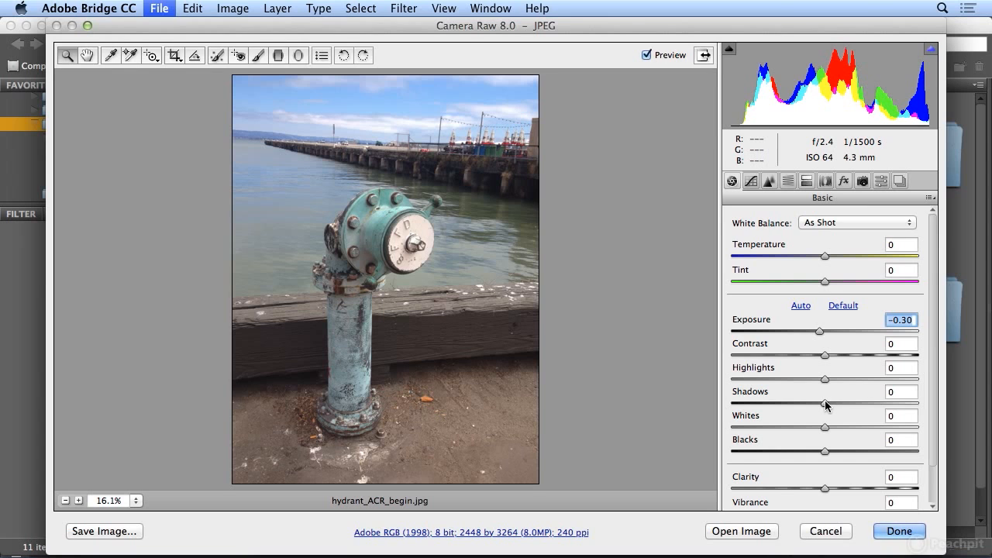
- Set Shadows to +19 and Blacks to -60, and compare the adjusted photo with the original
left_click_drag(827, 404, 909, 394)
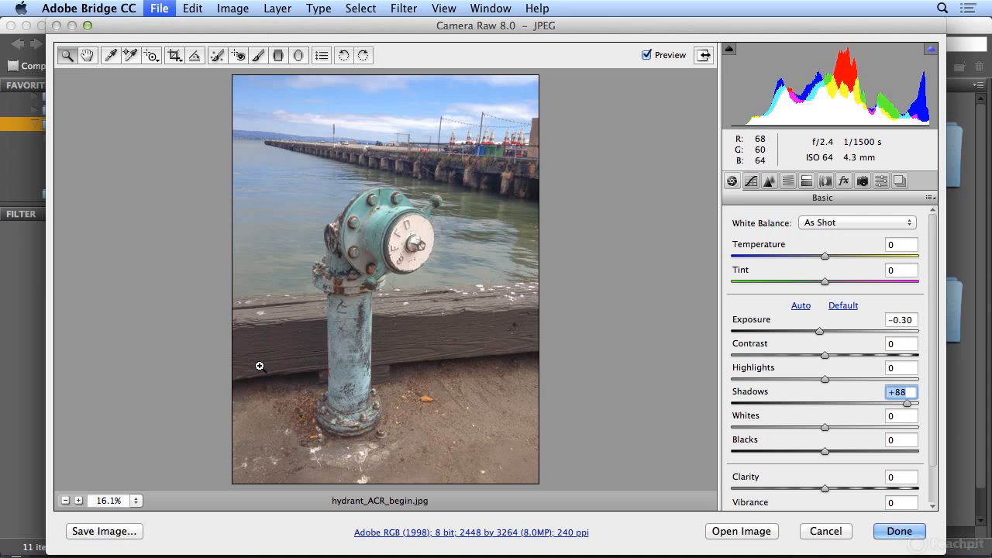
left_click_drag(907, 403, 842, 409)
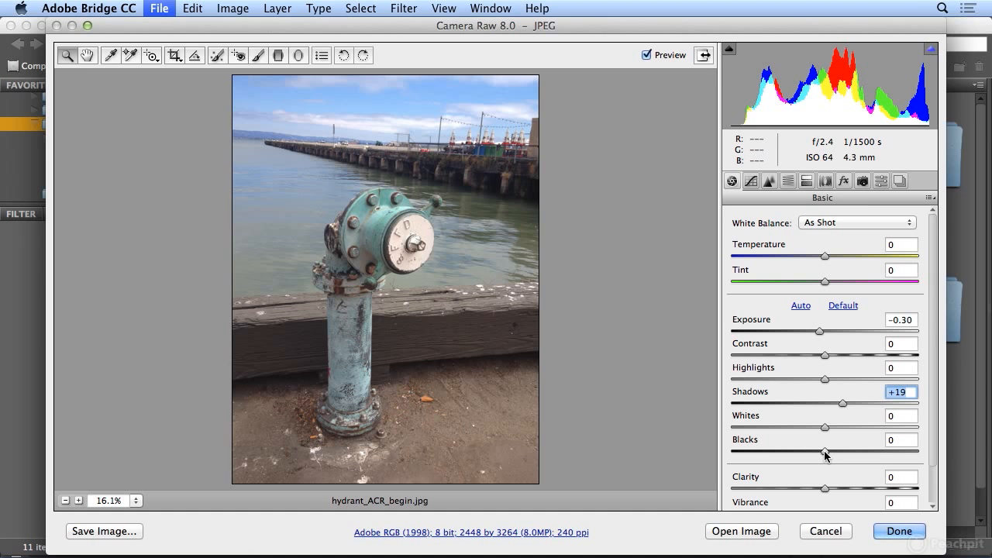
left_click_drag(824, 452, 772, 461)
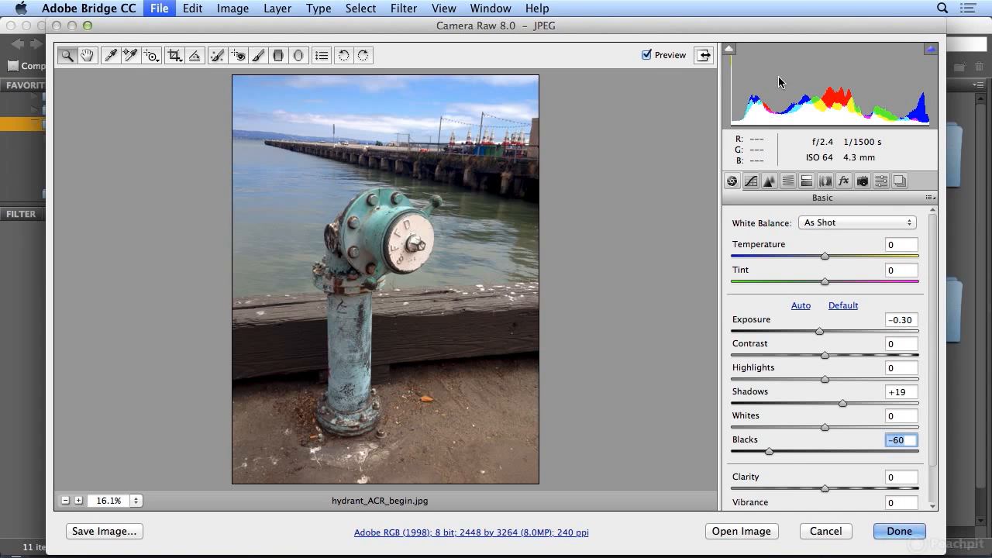
left_click(657, 58)
left_click(656, 61)
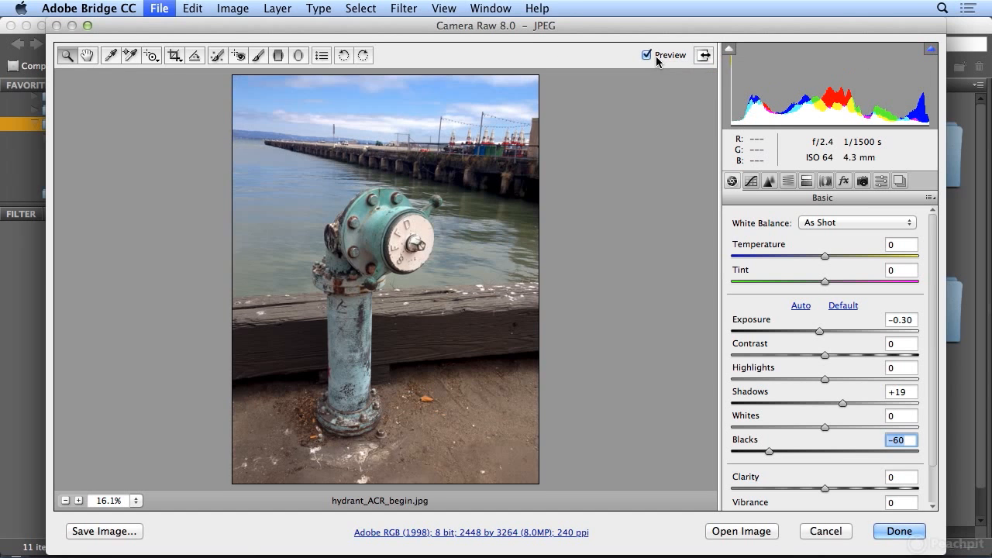
left_click(656, 60)
left_click(657, 61)
- Raise Contrast to +24 and compare the hydrant close-up with the unadjusted original
left_click(78, 500)
left_click(79, 501)
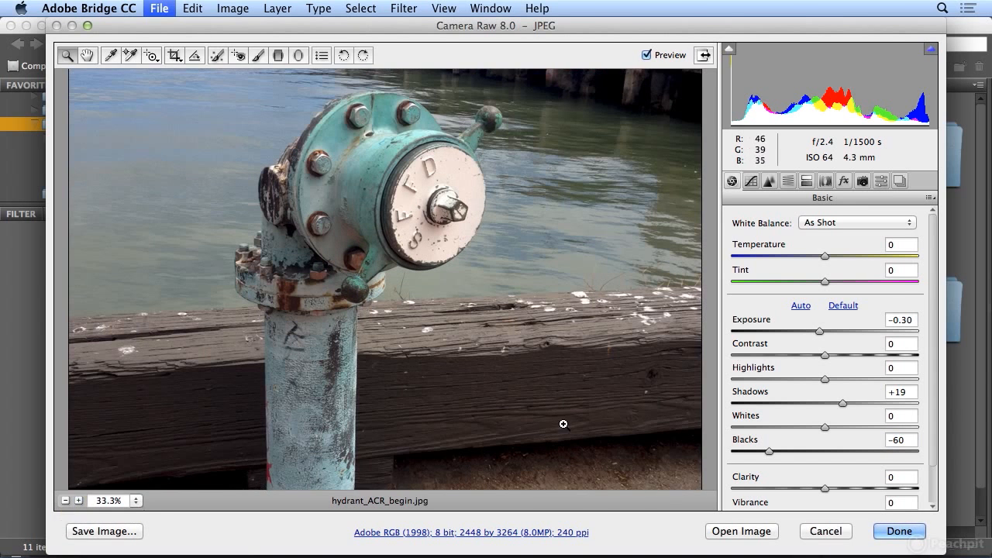
left_click(827, 355)
left_click_drag(827, 355, 850, 358)
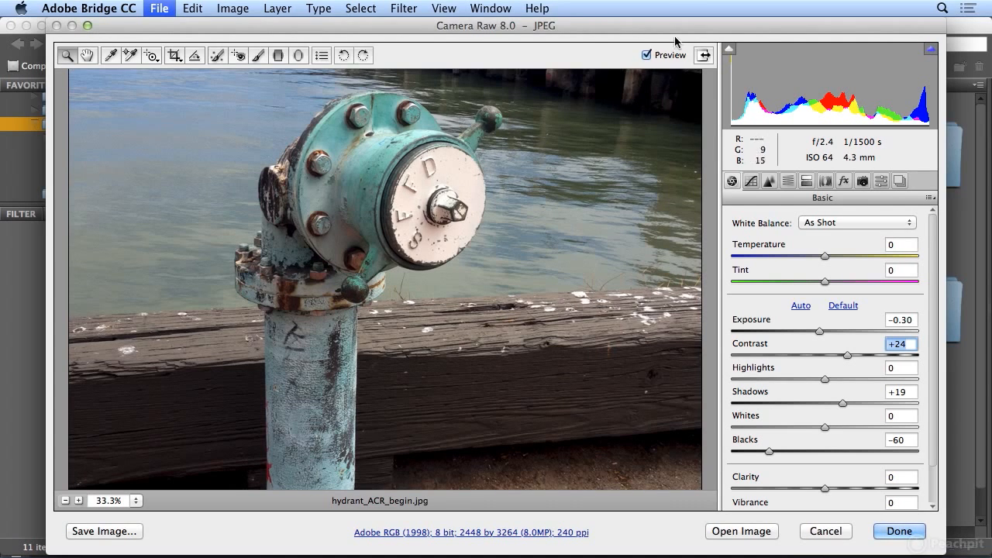
left_click(648, 56)
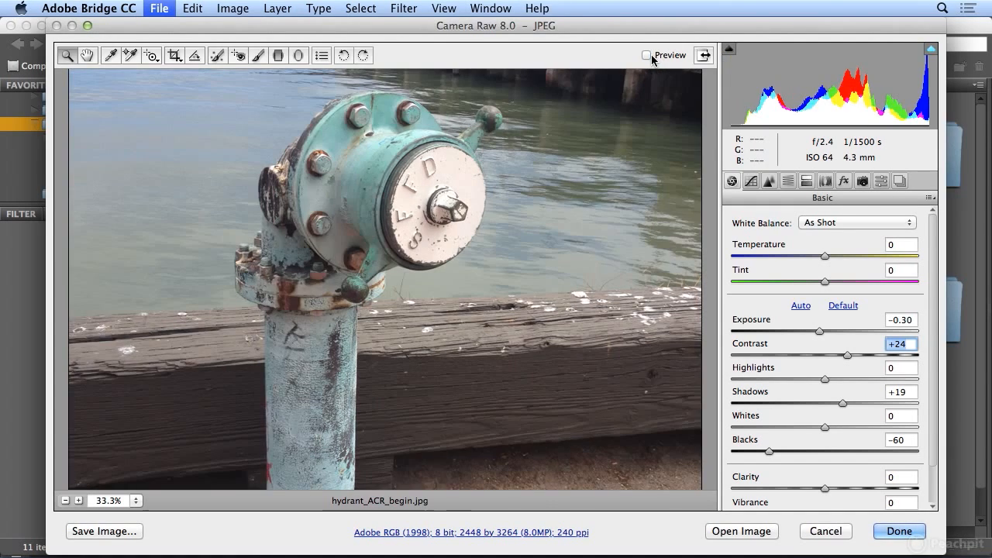
left_click(649, 56)
left_click(649, 56)
left_click(648, 56)
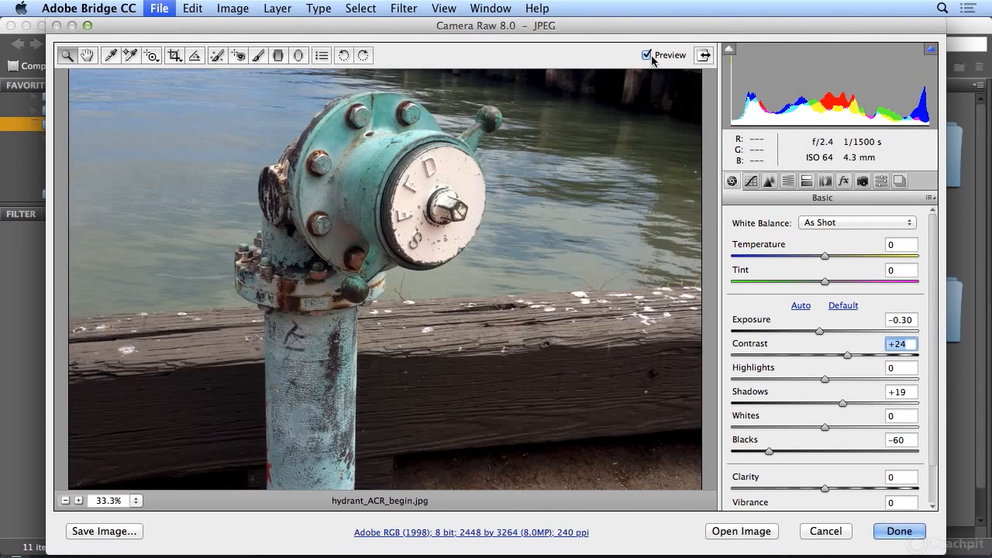
- Reset Contrast to its default, try a value of +32, and reset it again
double_click(848, 356)
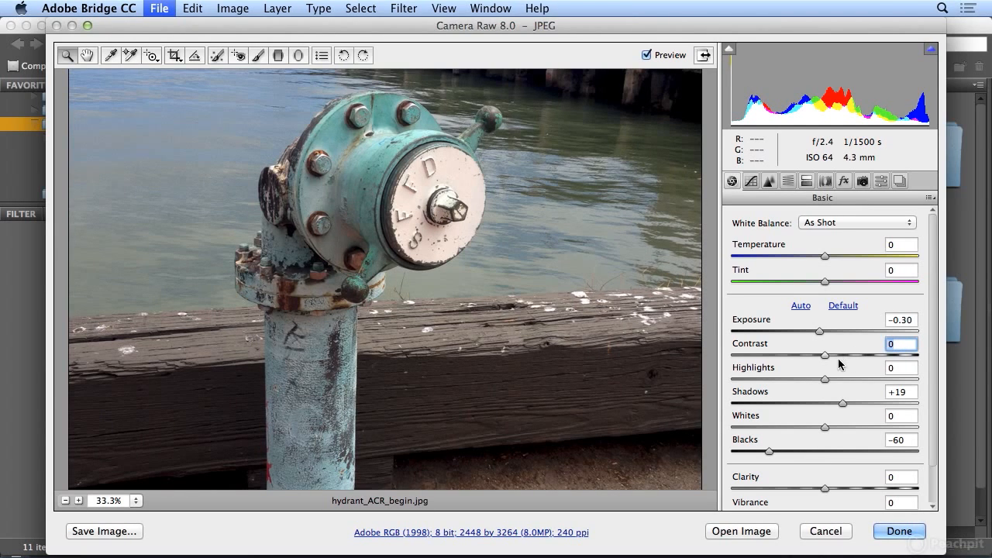
left_click_drag(824, 360, 853, 361)
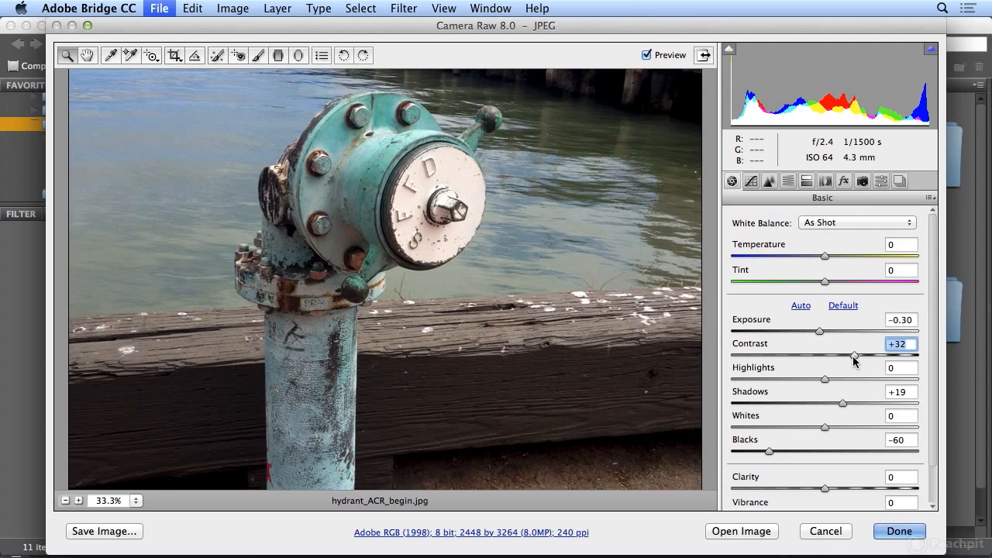
double_click(853, 356)
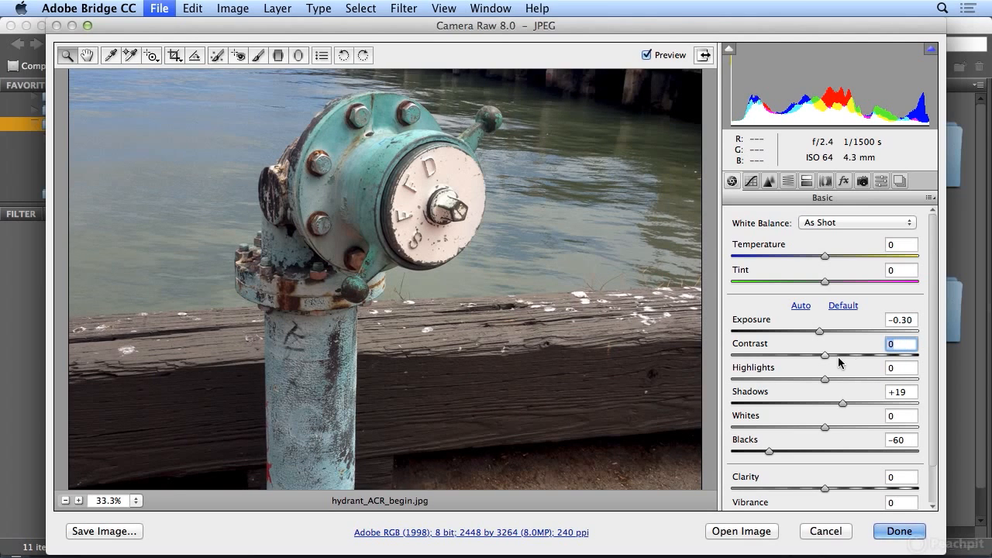
- Adjust Contrast to +33 and Clarity to +16, after trying Contrast at +24 and Clarity at +35
left_click_drag(826, 359, 850, 359)
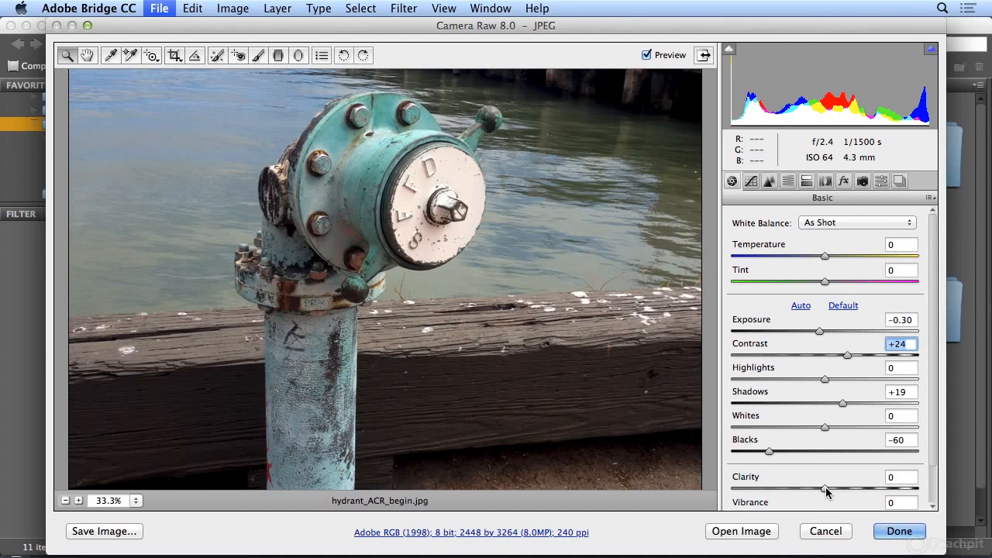
left_click_drag(826, 491, 868, 503)
left_click_drag(881, 500, 858, 502)
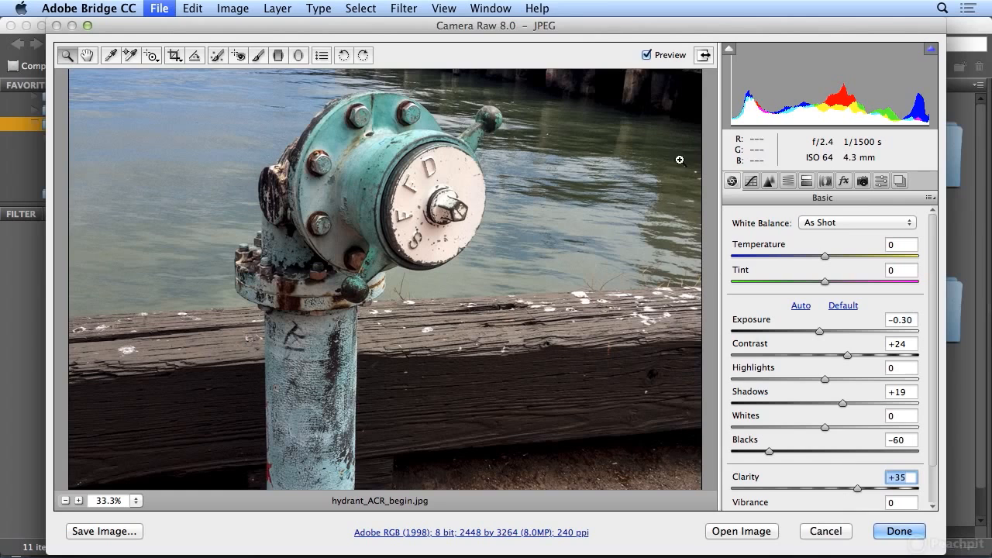
left_click(65, 500)
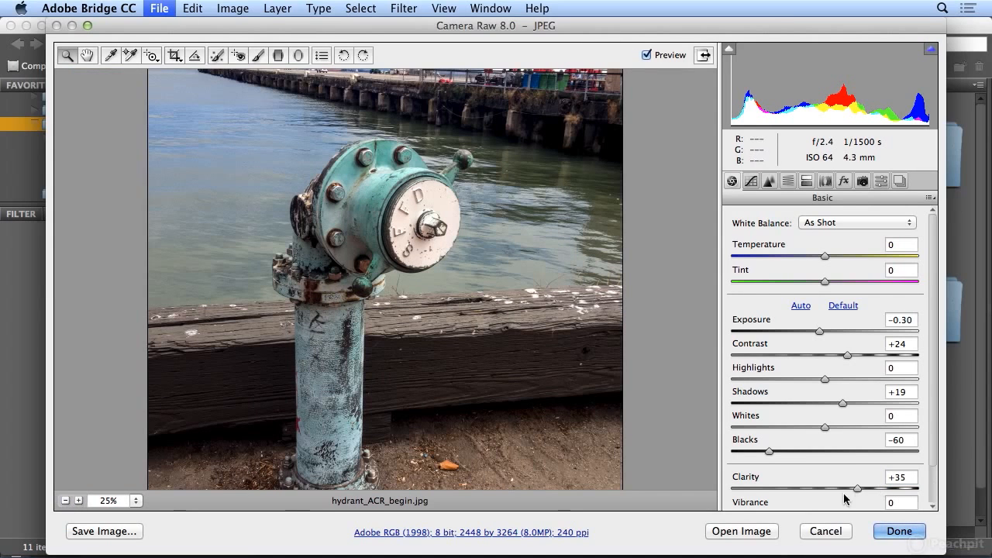
left_click_drag(858, 489, 841, 501)
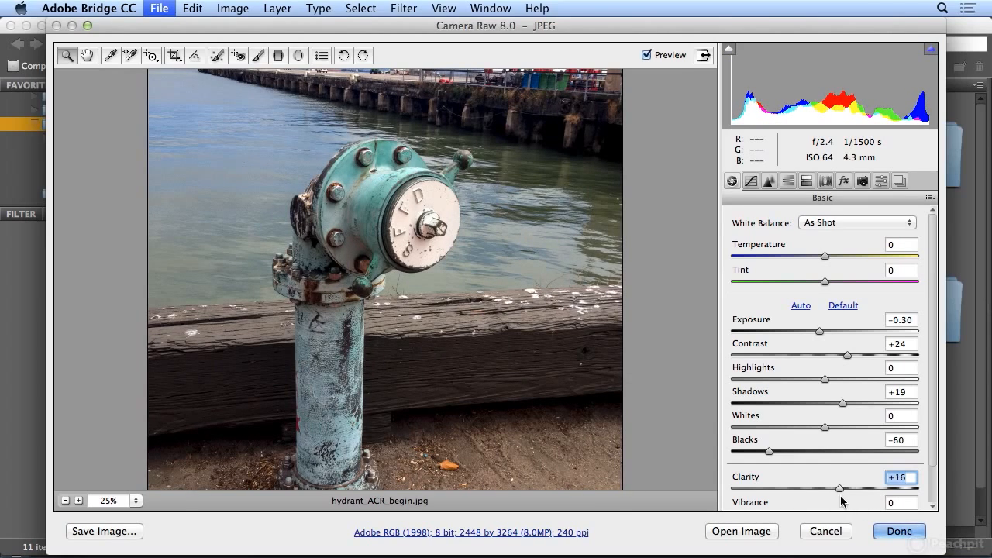
mouse_move(847, 355)
left_mouse_down()
mouse_move(805, 355)
mouse_move(868, 352)
mouse_move(809, 365)
mouse_move(857, 364)
left_mouse_up()
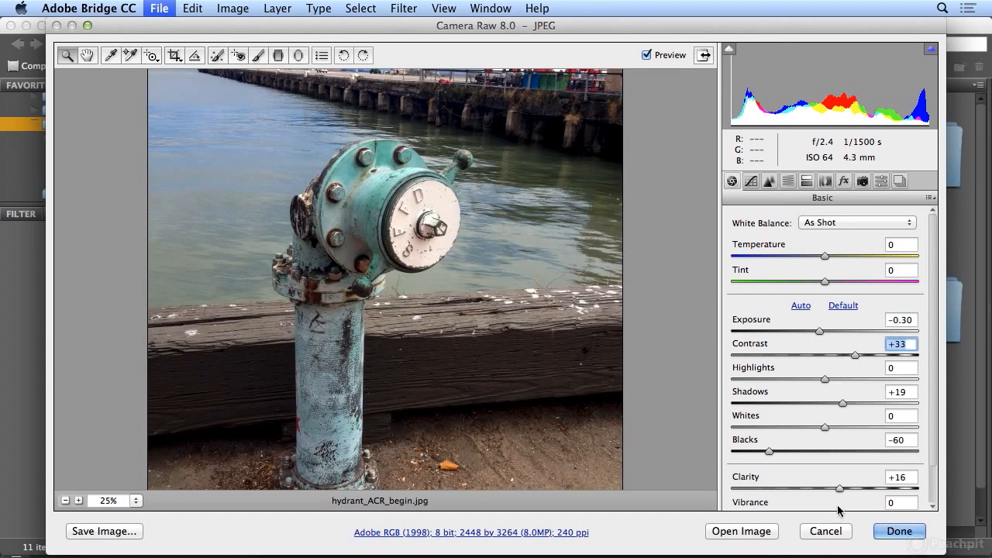
- Try a softening Clarity of -93, set Clarity to +20, and compare the photo with the original
left_click_drag(839, 488, 740, 501)
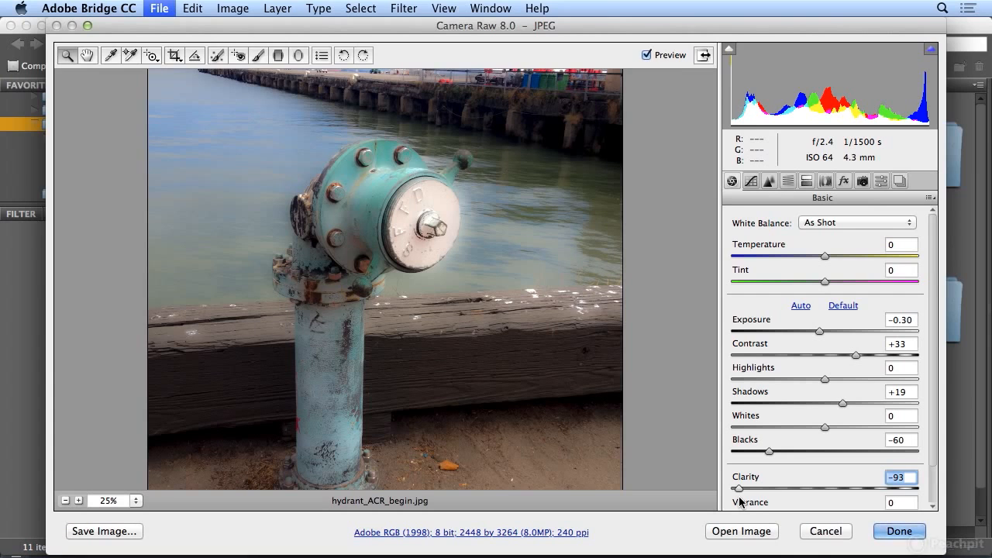
left_click_drag(739, 502, 845, 500)
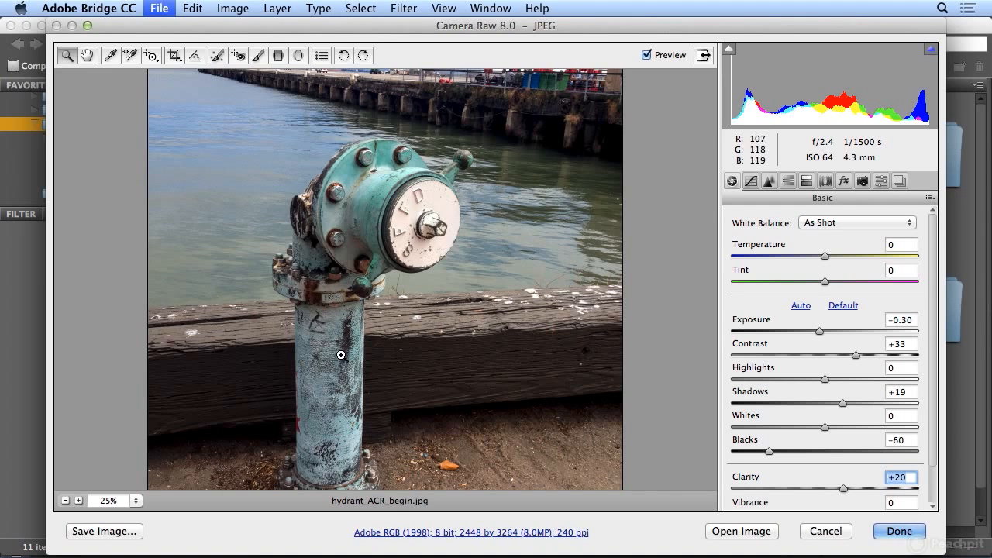
left_click(648, 56)
left_click(648, 56)
- Experiment with Vibrance at +32 and +65, and settle on a Vibrance of +29
scroll(789, 331, "down", 3)
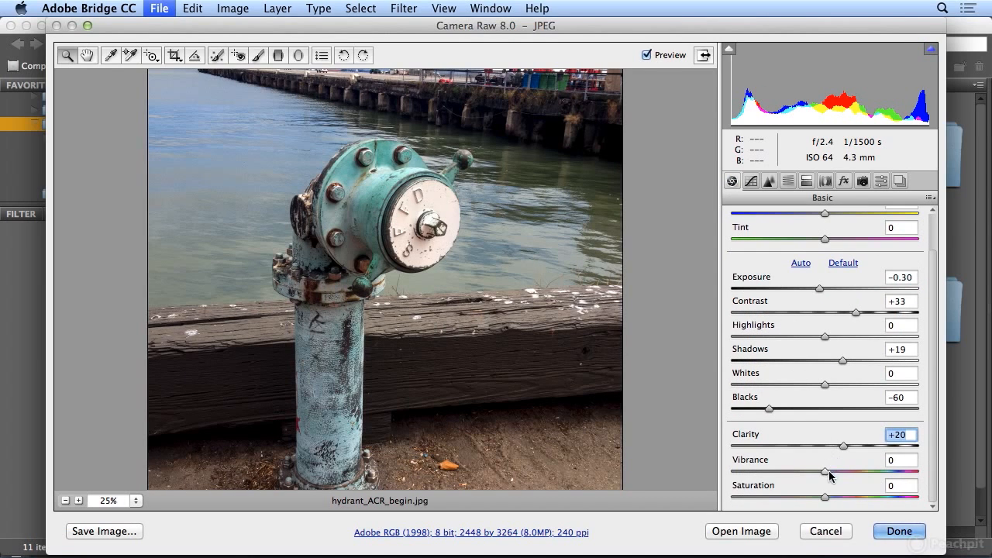
left_click_drag(827, 472, 859, 472)
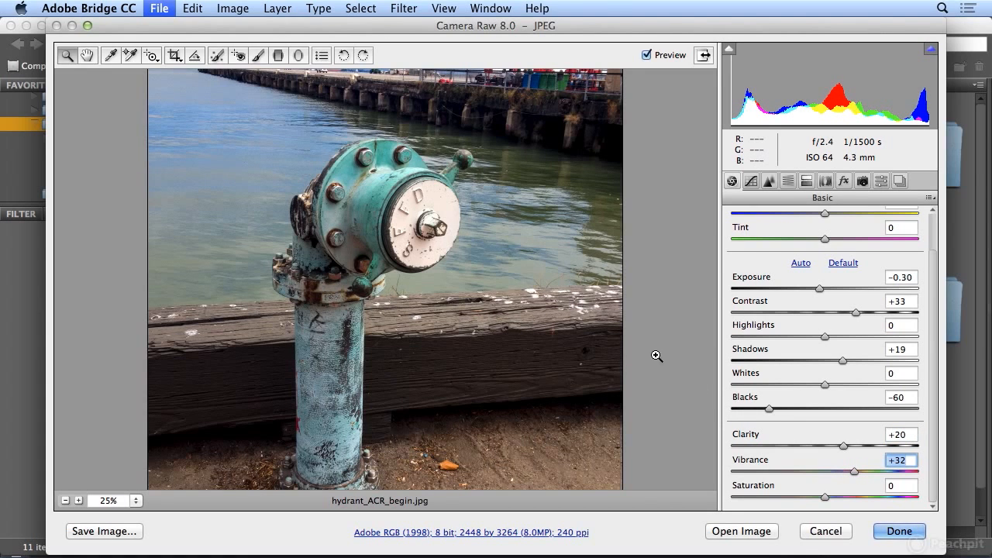
scroll(647, 352, "up", 3)
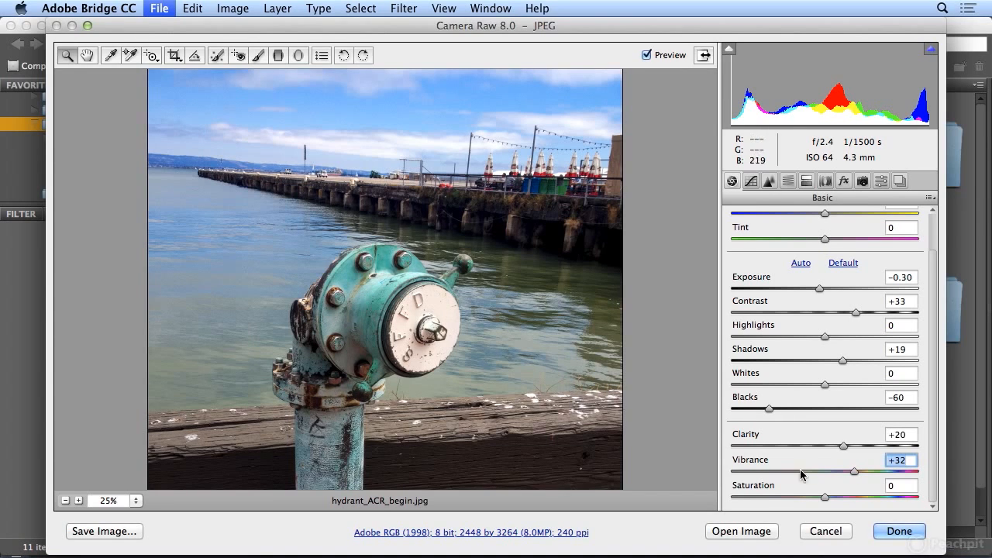
double_click(854, 471)
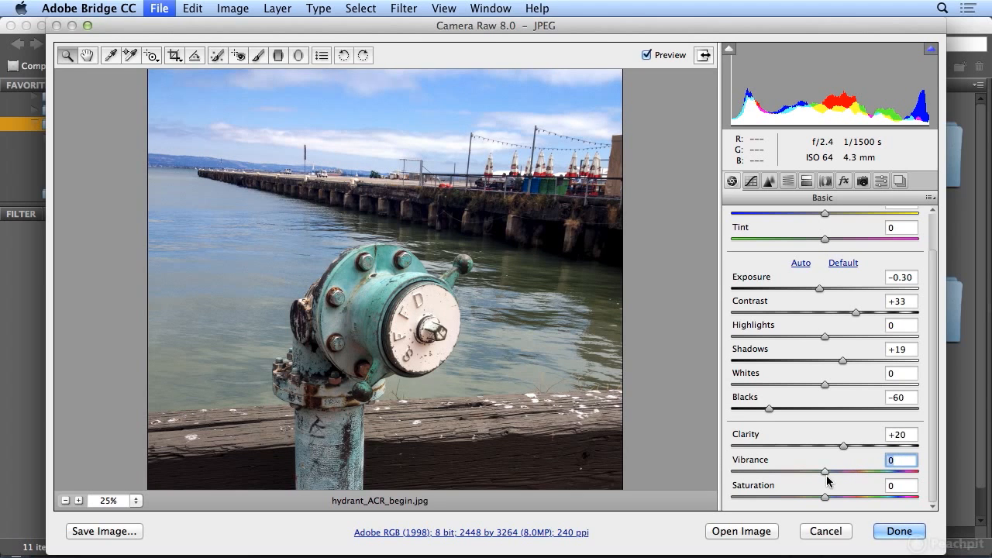
left_click_drag(827, 472, 886, 475)
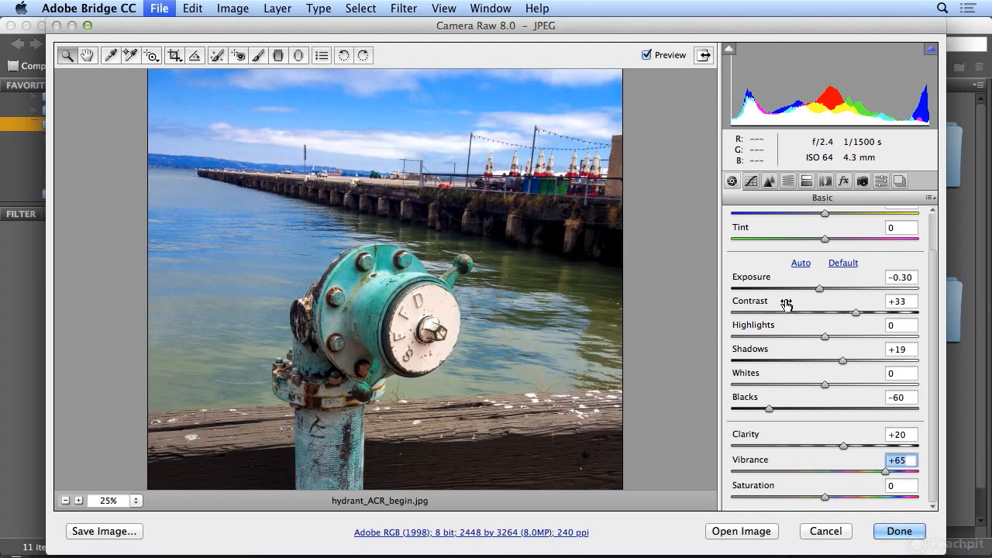
left_click_drag(885, 473, 845, 474)
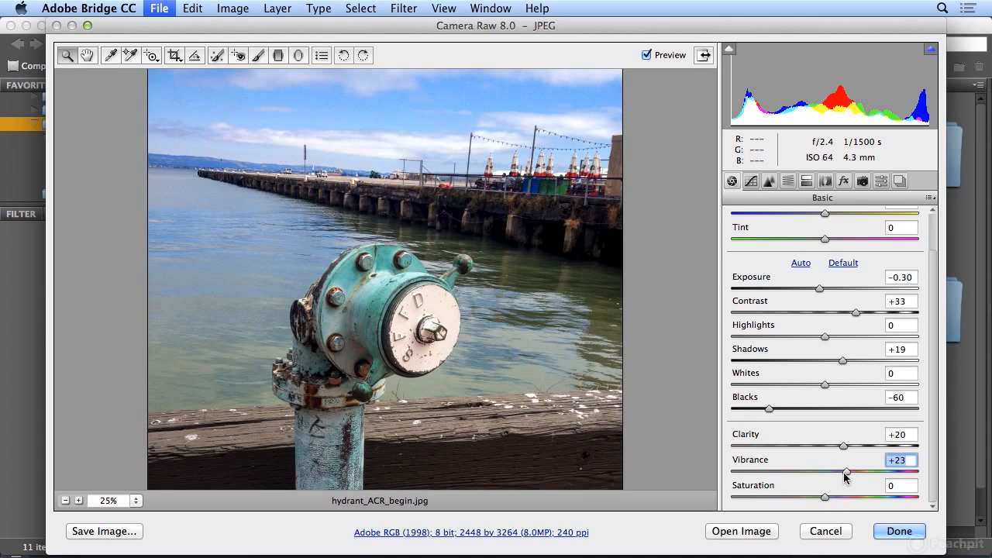
mouse_move(848, 475)
left_mouse_down()
mouse_move(838, 476)
mouse_move(859, 476)
mouse_move(824, 479)
mouse_move(853, 479)
left_mouse_up()
- Set Whites to -4 and Highlights to -8, and apply the Camera Raw settings to the photo
mouse_move(827, 339)
left_mouse_down()
mouse_move(861, 339)
mouse_move(828, 346)
left_mouse_up()
mouse_move(826, 385)
left_mouse_down()
mouse_move(806, 390)
mouse_move(864, 383)
mouse_move(811, 388)
mouse_move(854, 378)
mouse_move(822, 388)
left_mouse_up()
mouse_move(826, 336)
left_mouse_down()
mouse_move(853, 338)
mouse_move(808, 341)
mouse_move(820, 342)
left_mouse_up()
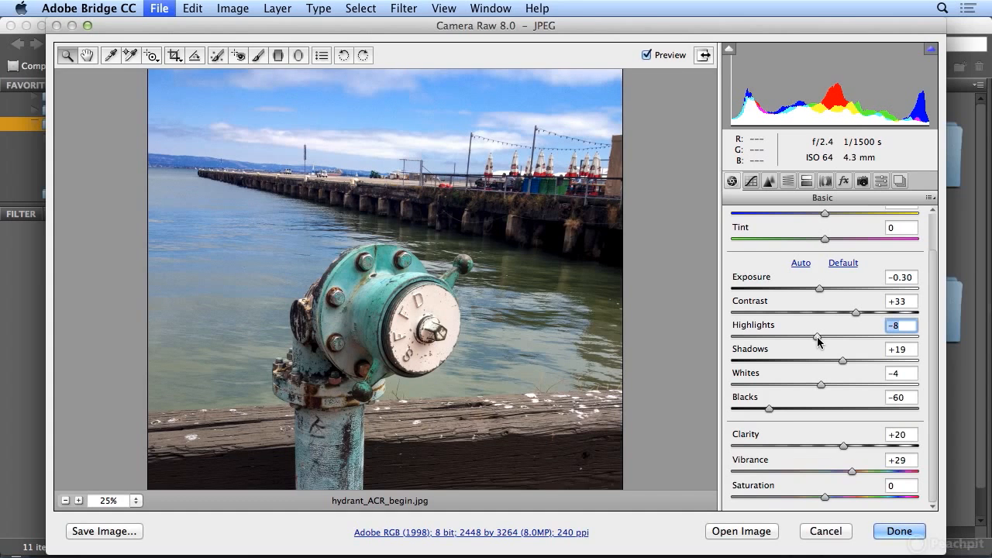
left_click(898, 531)
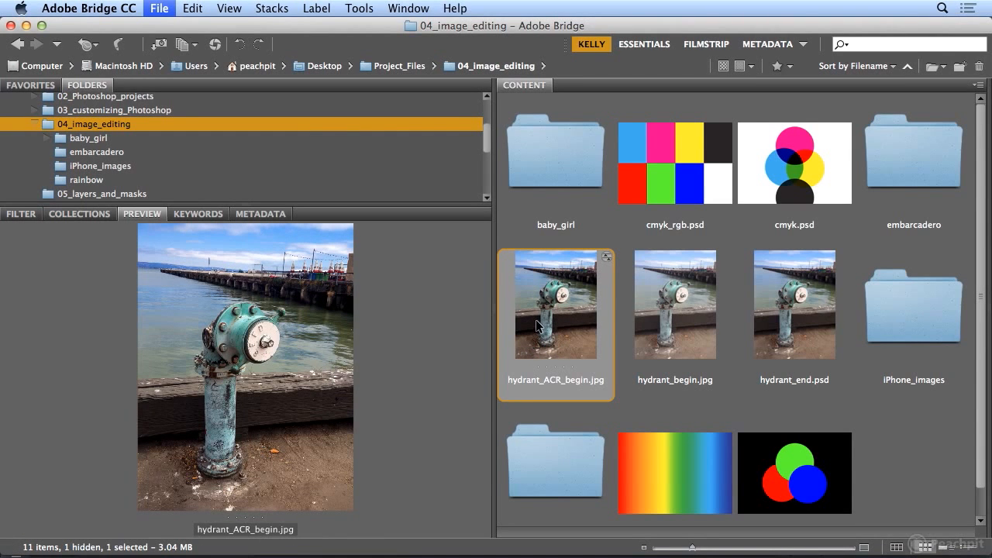
- Open the adjusted hydrant_ACR_begin.jpg in Photoshop through Camera Raw and close the hydrant_ACR_end.psd document
double_click(600, 268)
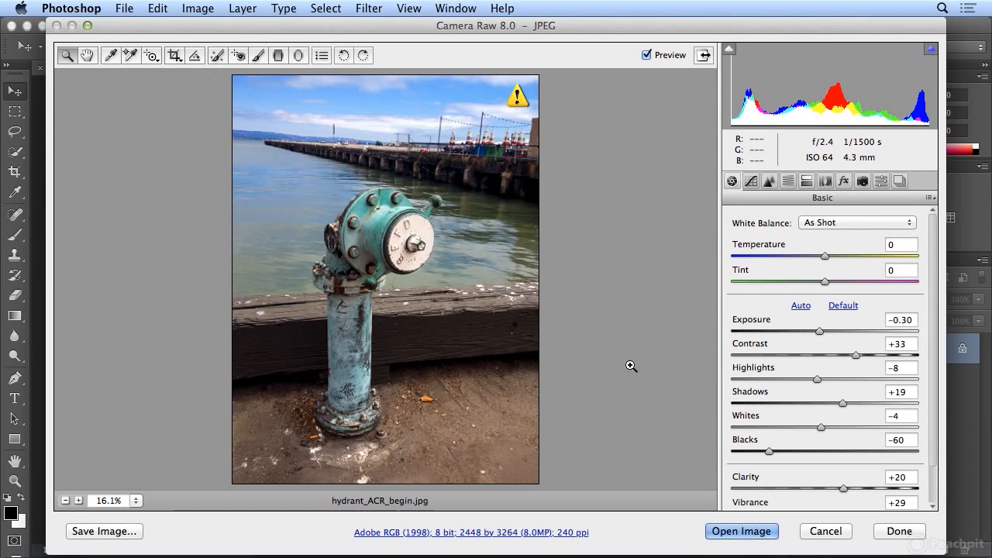
left_click(731, 532)
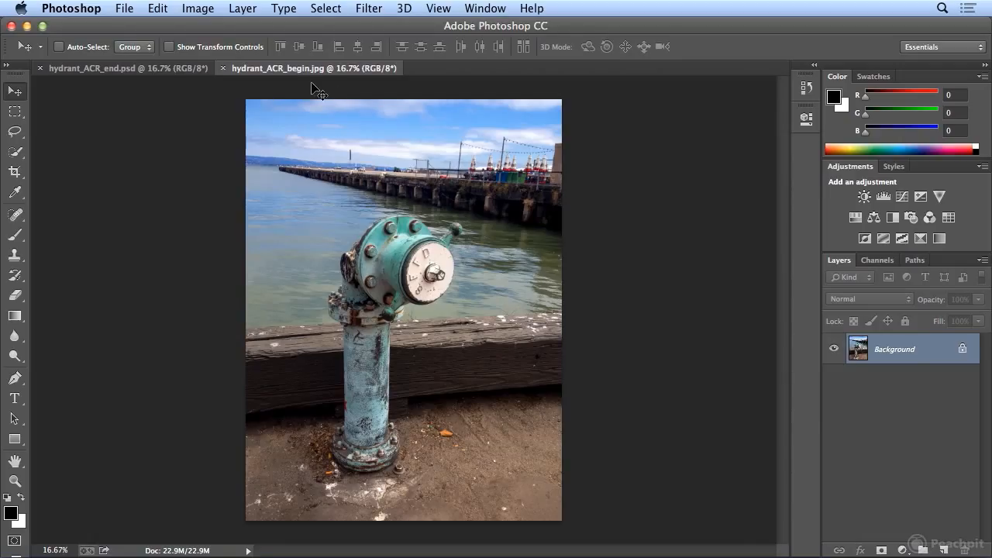
left_click(40, 68)
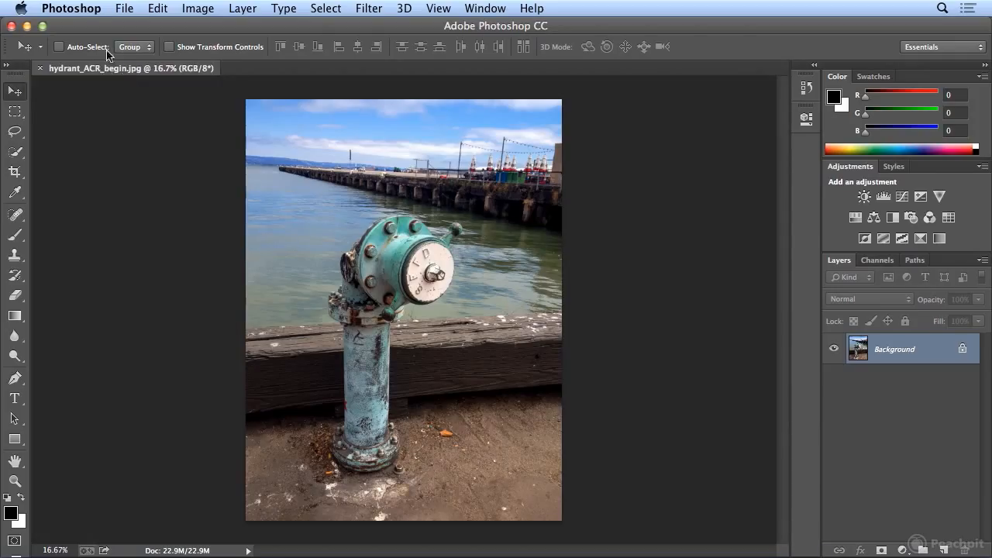
- Save the image as hydrant_ACR_end.psd in Photoshop format in the 04_image_editing folder
left_click(116, 8)
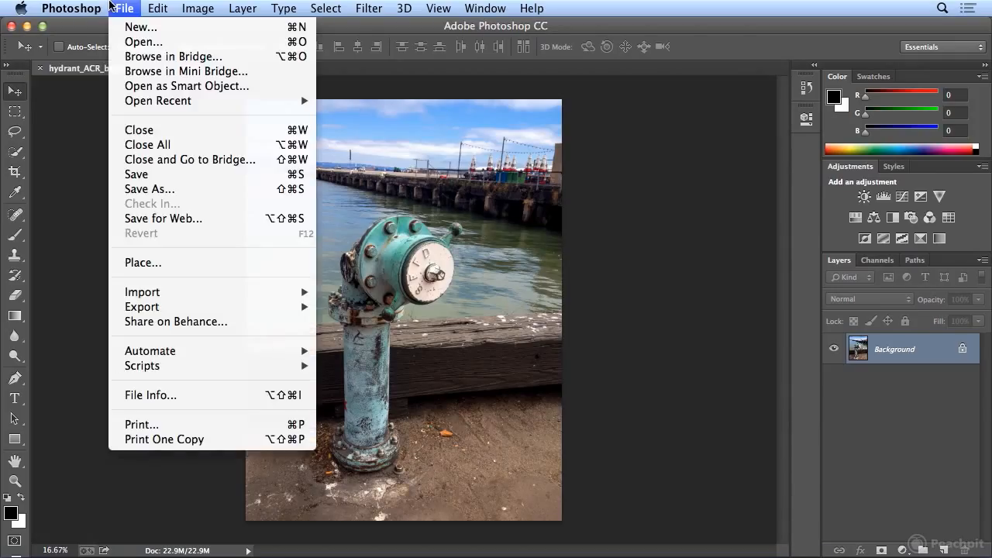
left_click(150, 189)
left_click(497, 92)
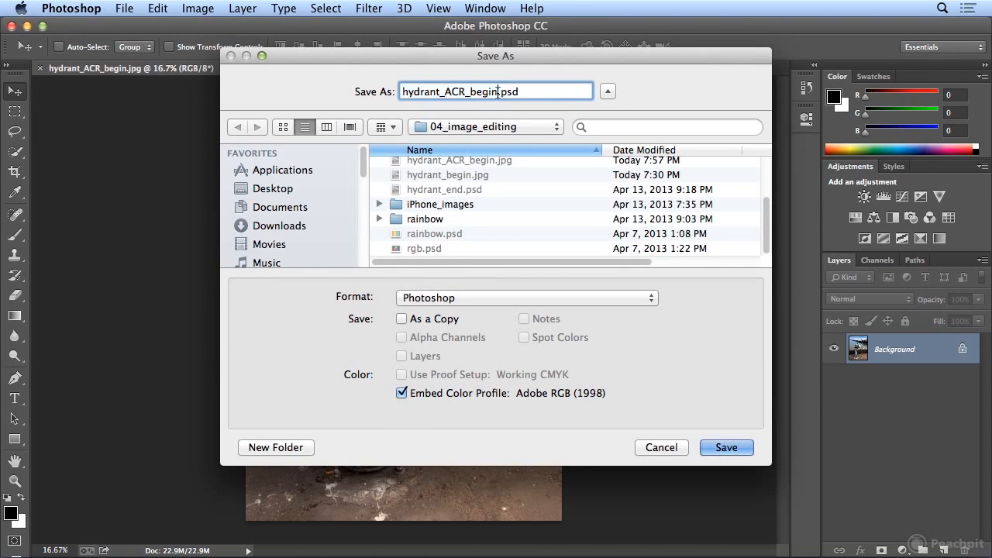
key("BackSpace")
key("BackSpace")
key("BackSpace")
key("BackSpace")
key("BackSpace")
type("end")
left_click(713, 448)
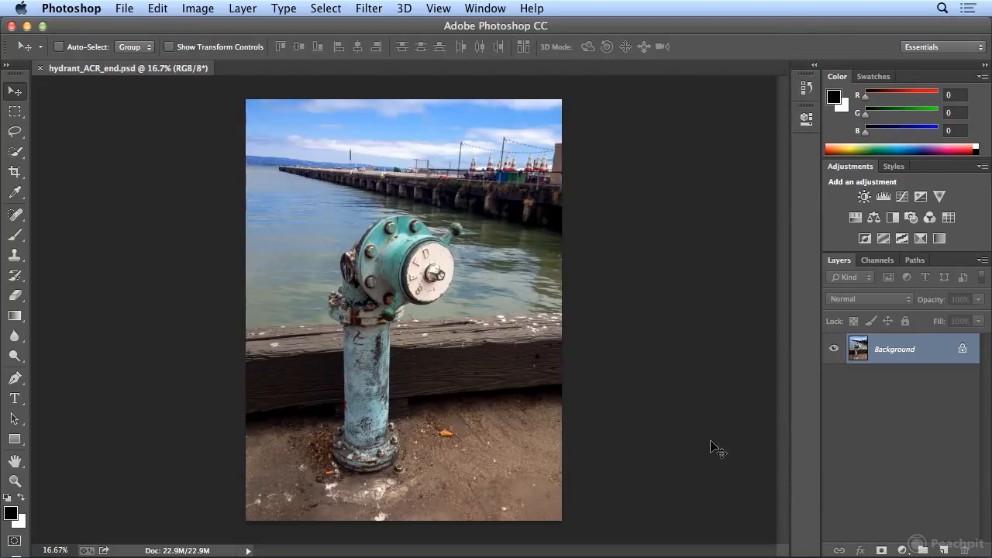
- Close the hydrant_ACR_end.psd document and switch to Adobe Bridge to browse the 04_image_editing folder
left_click(41, 69)
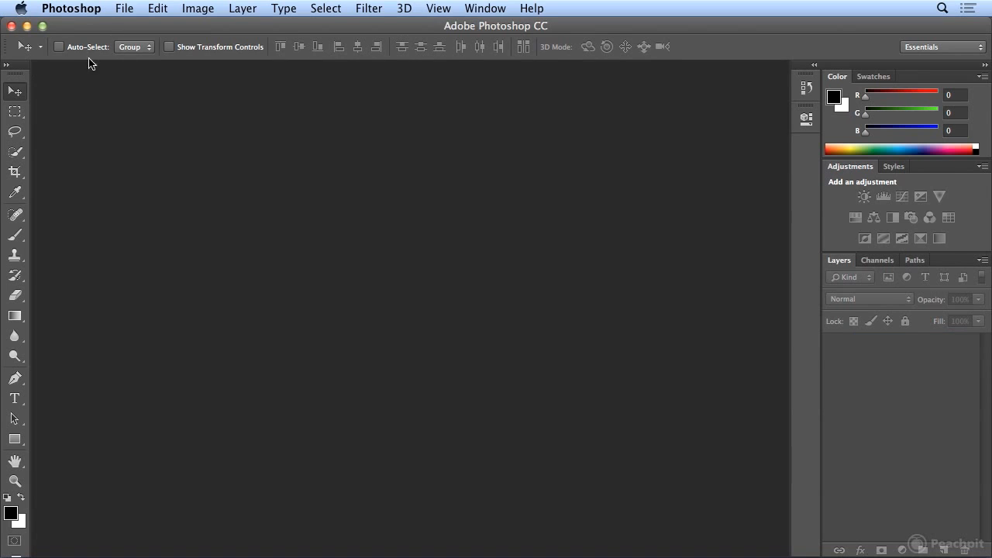
left_click(122, 11)
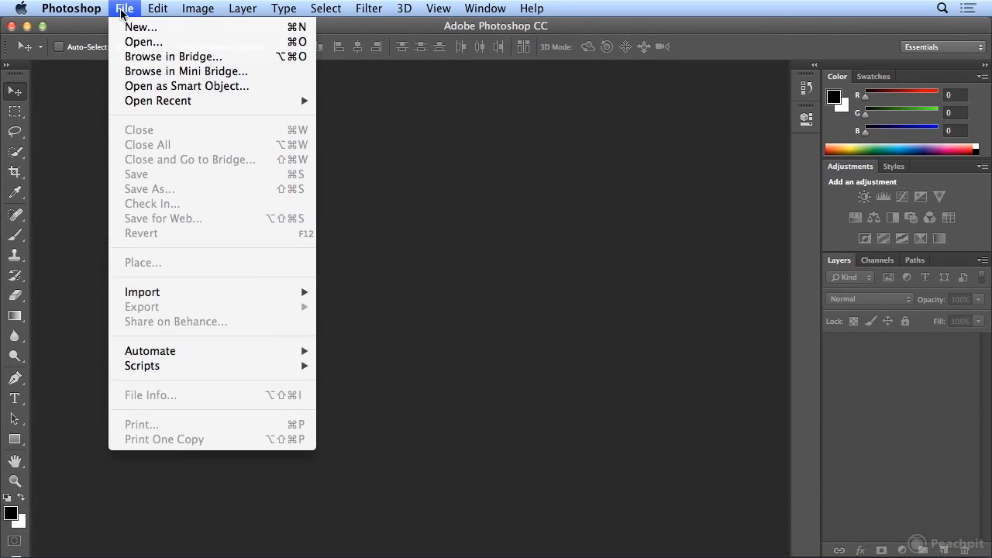
left_click(133, 57)
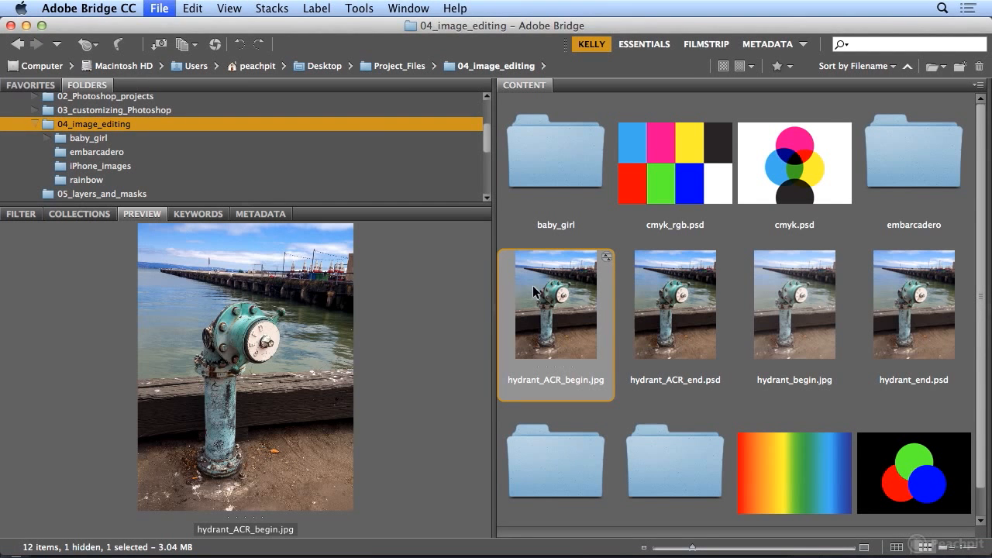
- Compare the previews of hydrant_begin.jpg, hydrant_ACR_end.psd and hydrant_end.psd, finishing with hydrant_ACR_end.psd selected
left_click(822, 328)
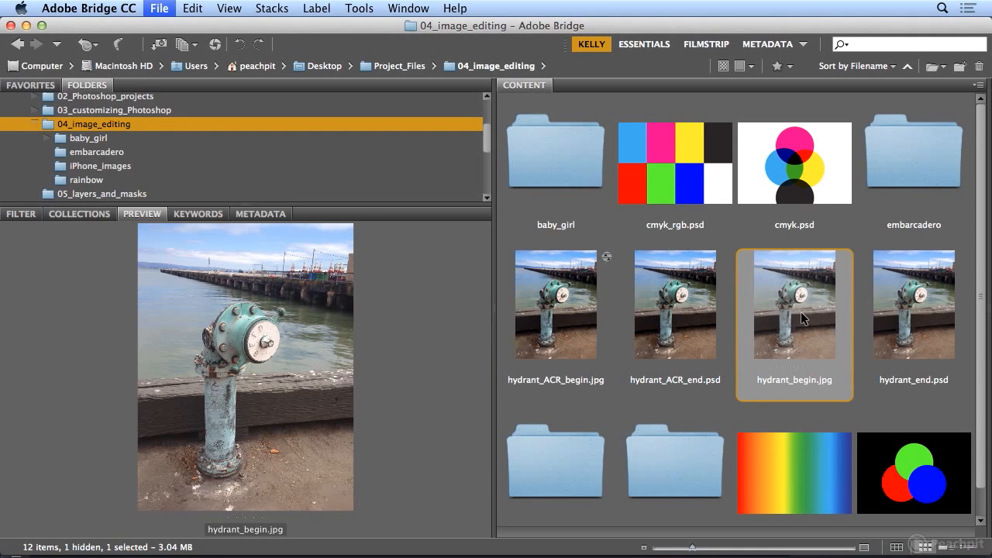
left_click(683, 326)
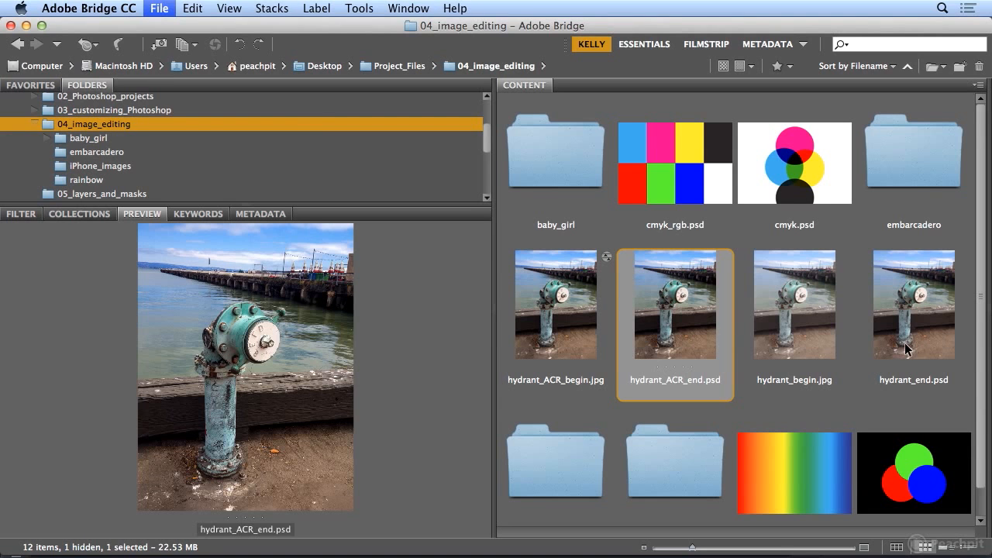
left_click(907, 350)
left_click(685, 353)
left_click(902, 341)
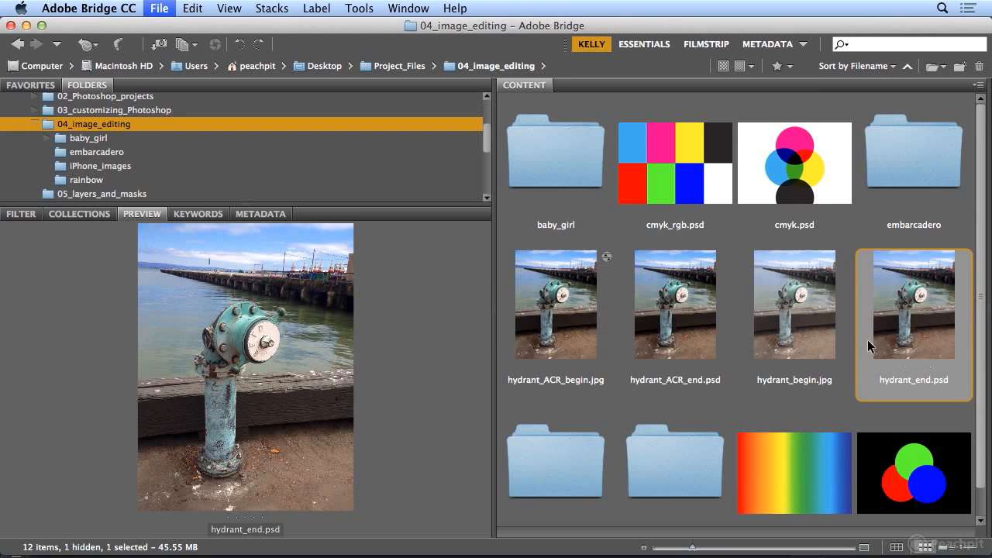
left_click(677, 353)
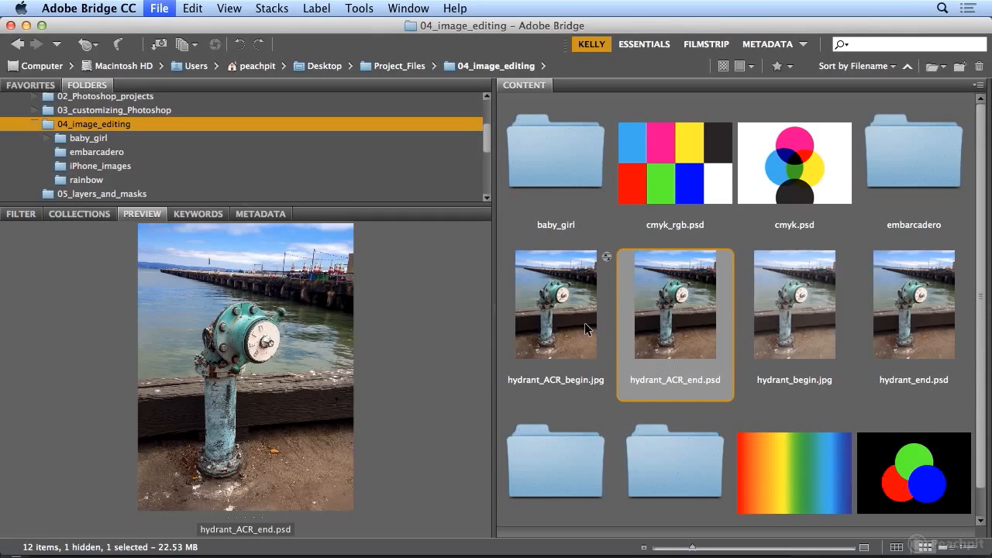
left_click(153, 6)
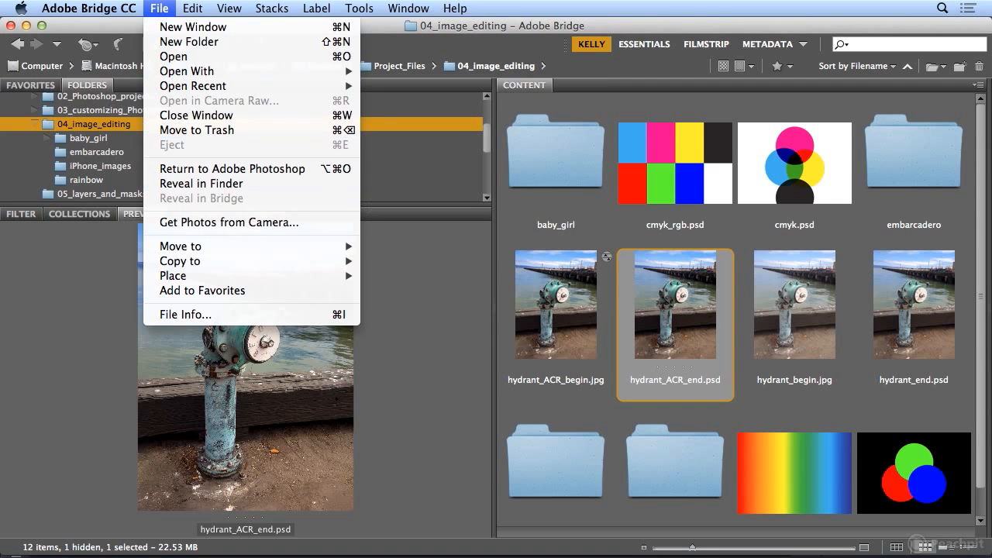
left_click(160, 8)
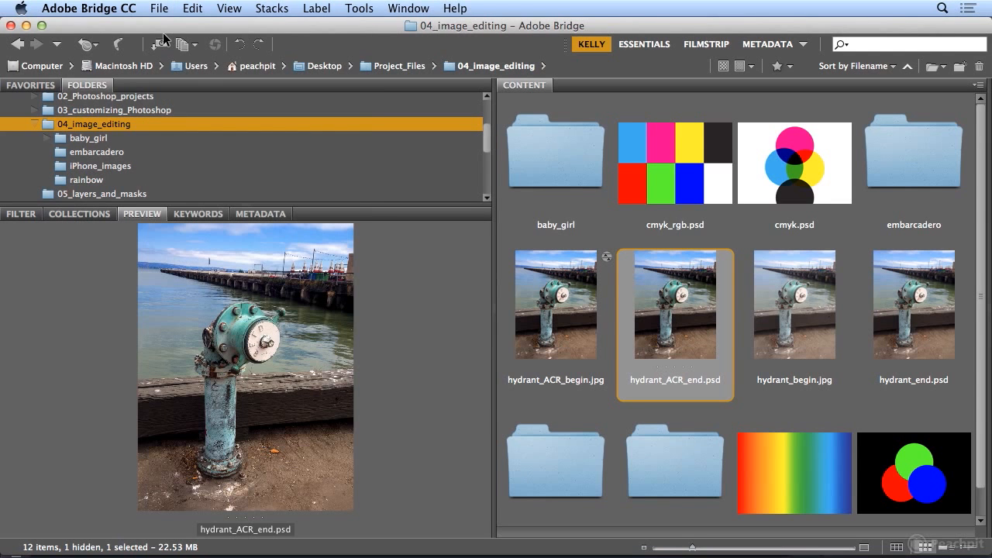